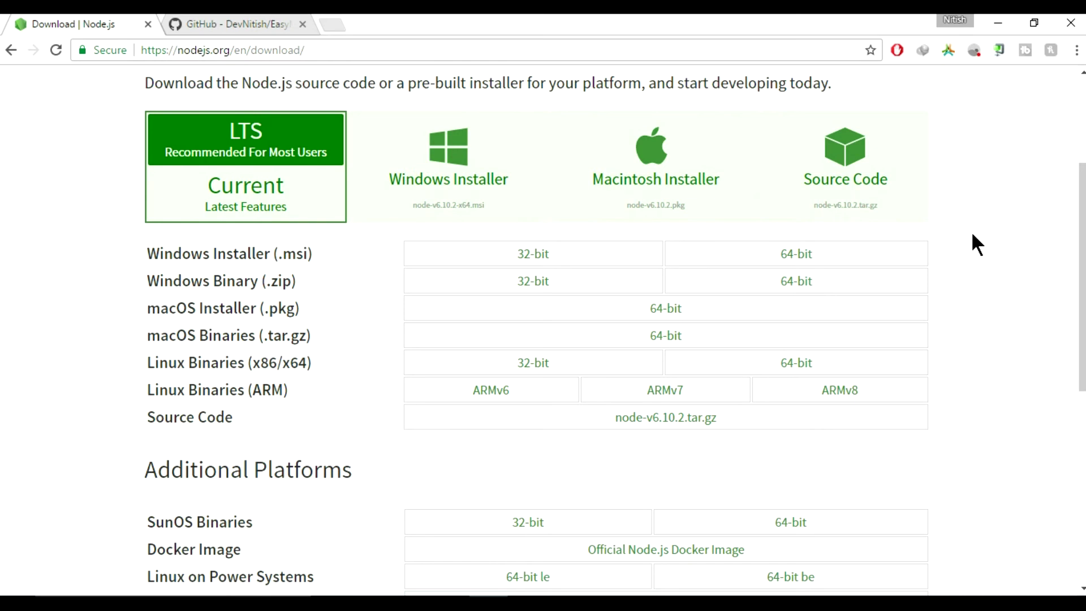
Scroll through the Node.js v6.10.2 download page, then bring up the Windows Start menu.
scroll(973, 235, down, 4)
scroll(973, 234, up, 5)
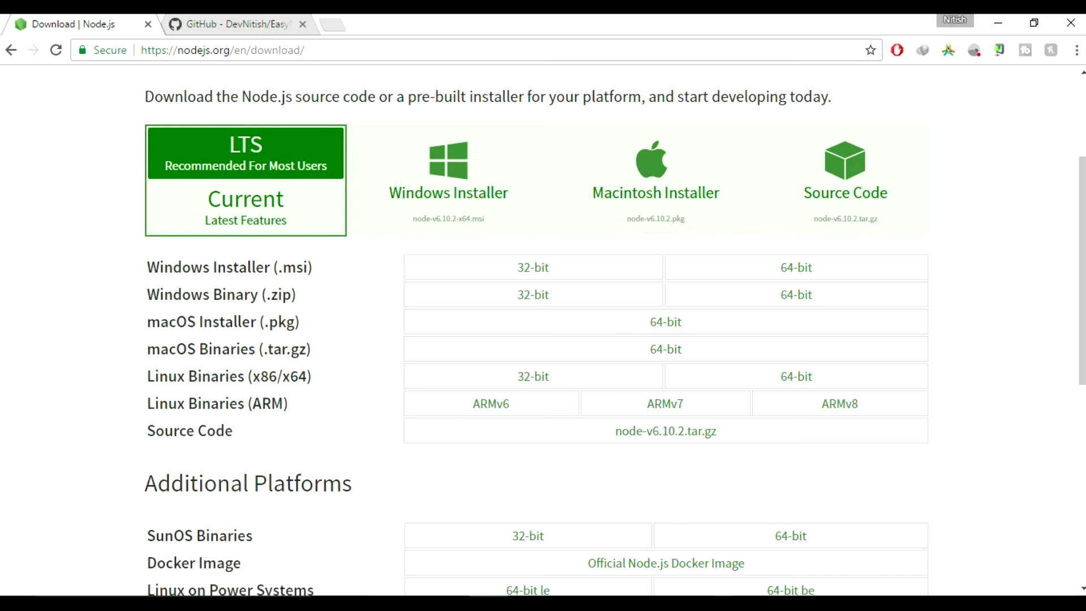
key(super)
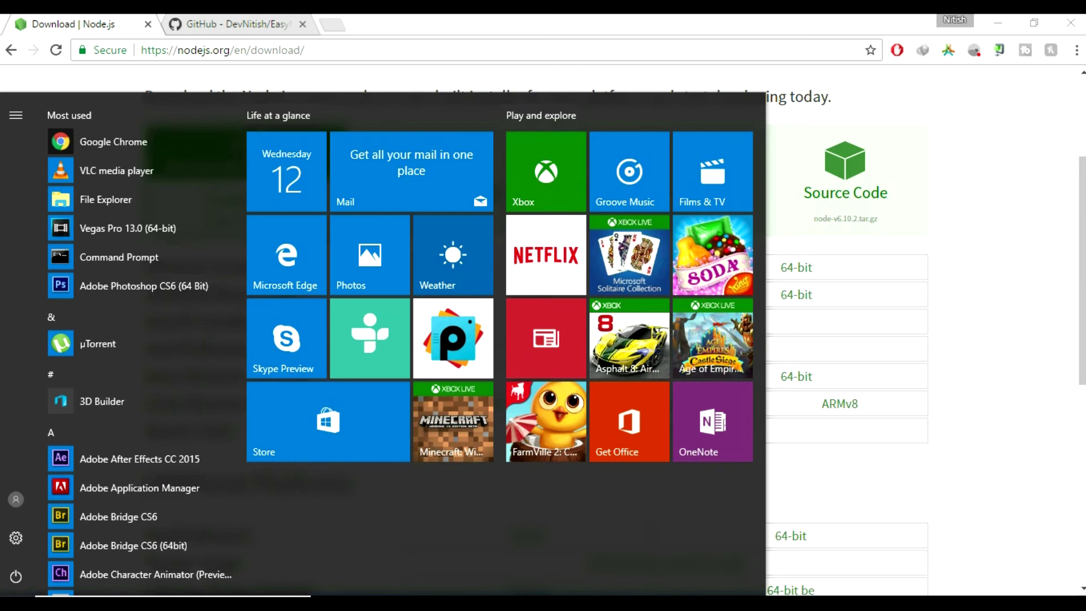
Launch Command Prompt, run npm -v to confirm version 3.10.10, then close the window.
text(cmd)
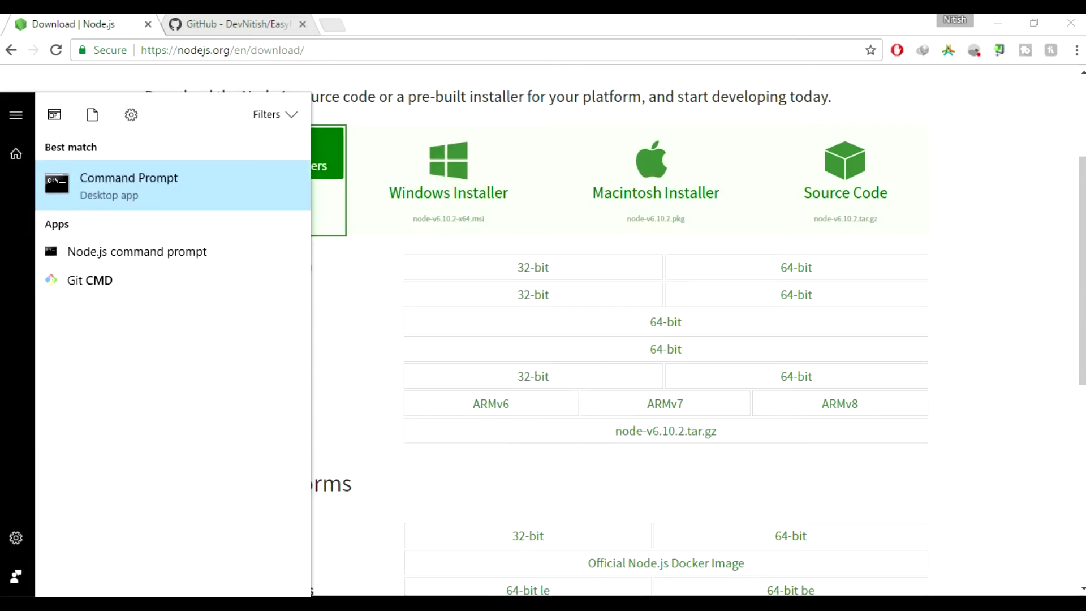
key(Return)
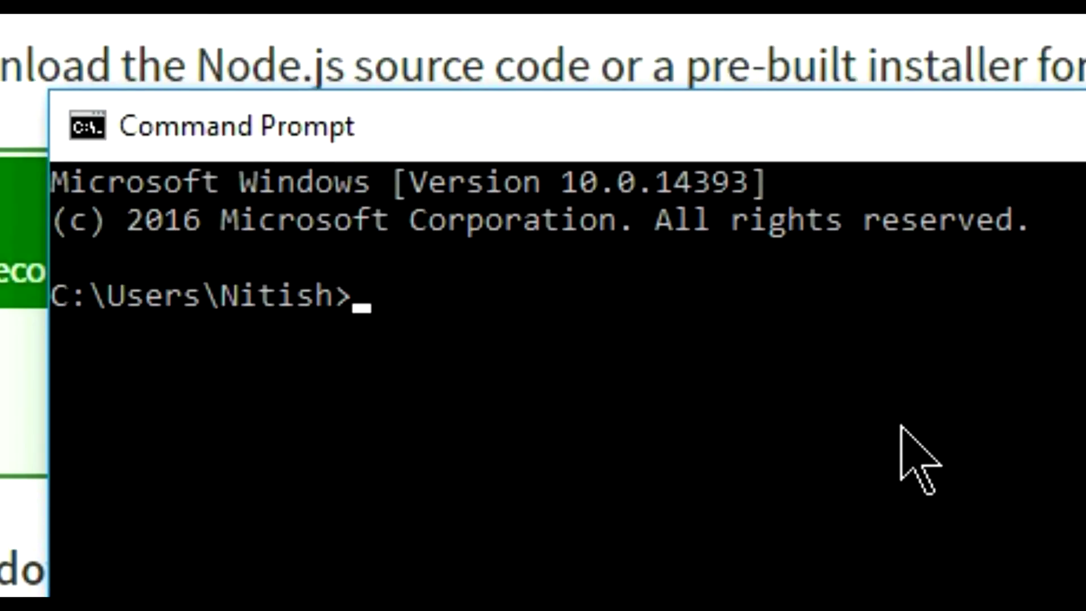
text(npm -v)
key(Return)
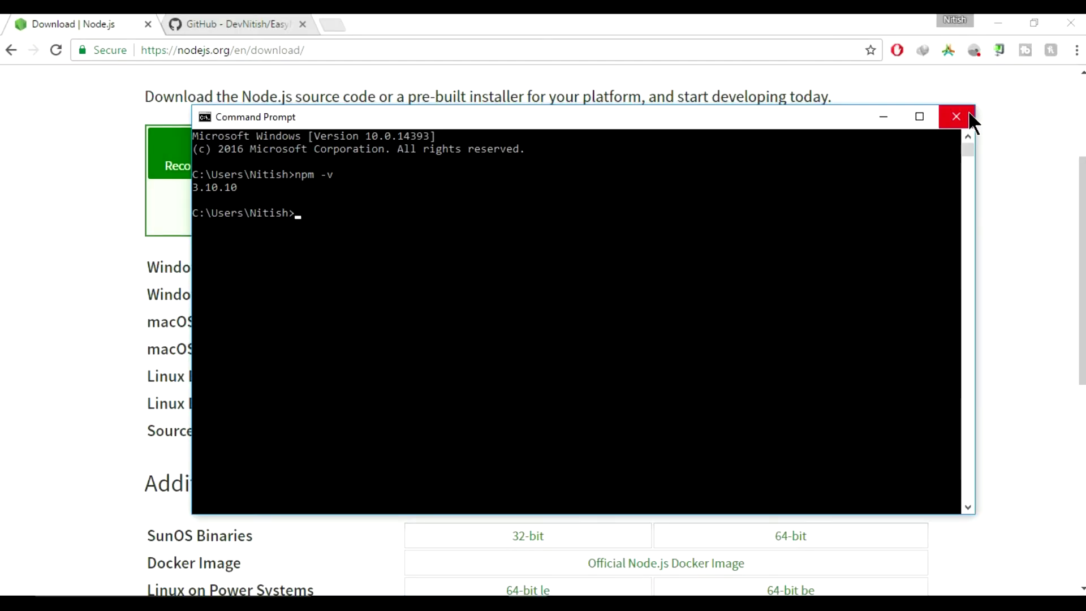
click(969, 110)
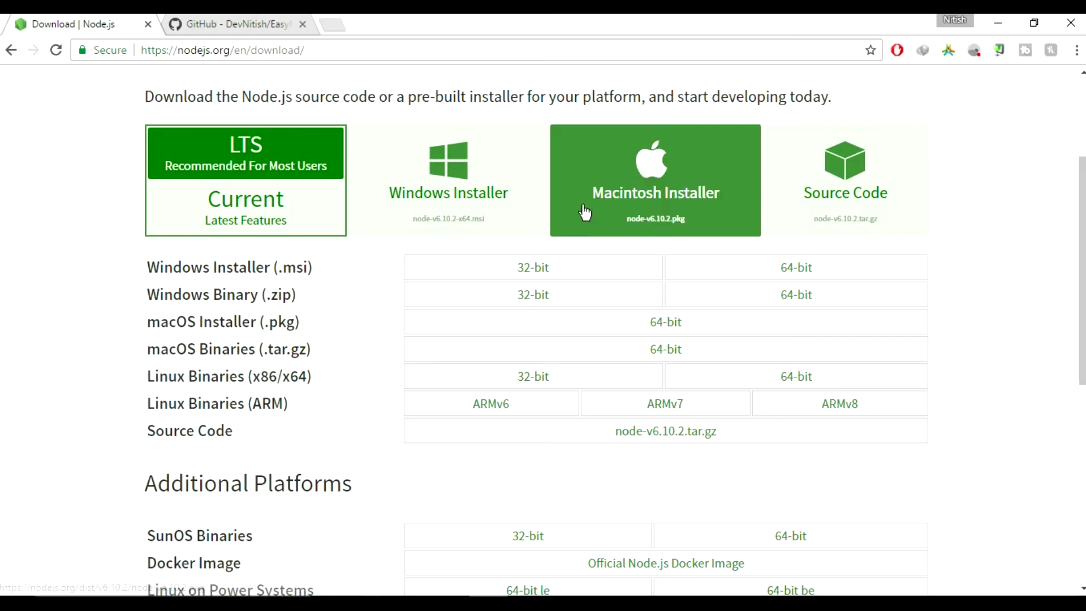
Go to the EasyMobileToComputerDataTransfer v1.0.0 release and download its Source code (zip).
click(253, 17)
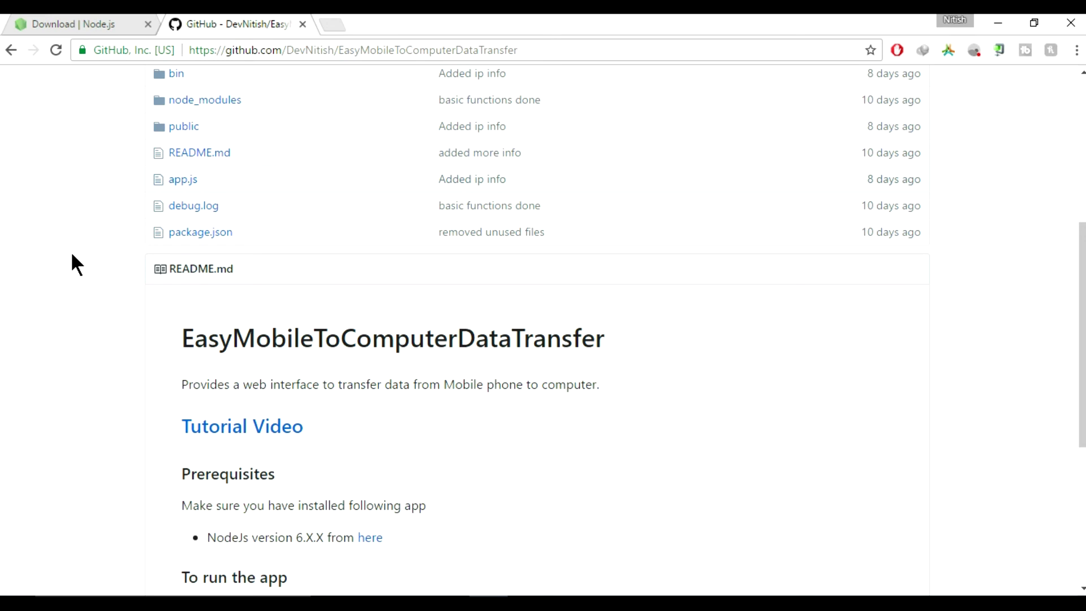
scroll(72, 255, up, 5)
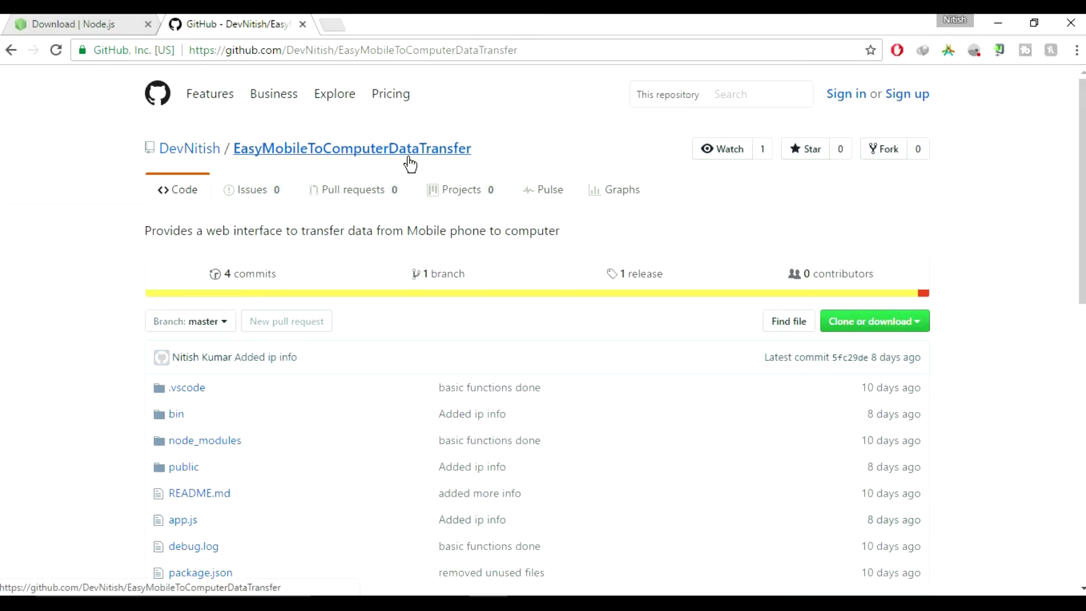
click(204, 55)
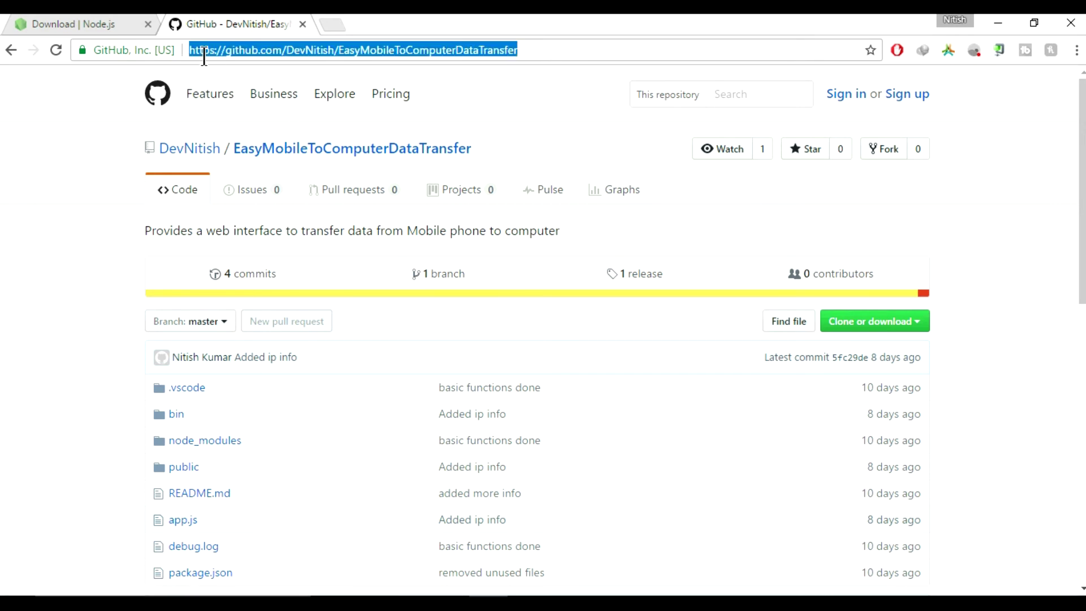
click(554, 139)
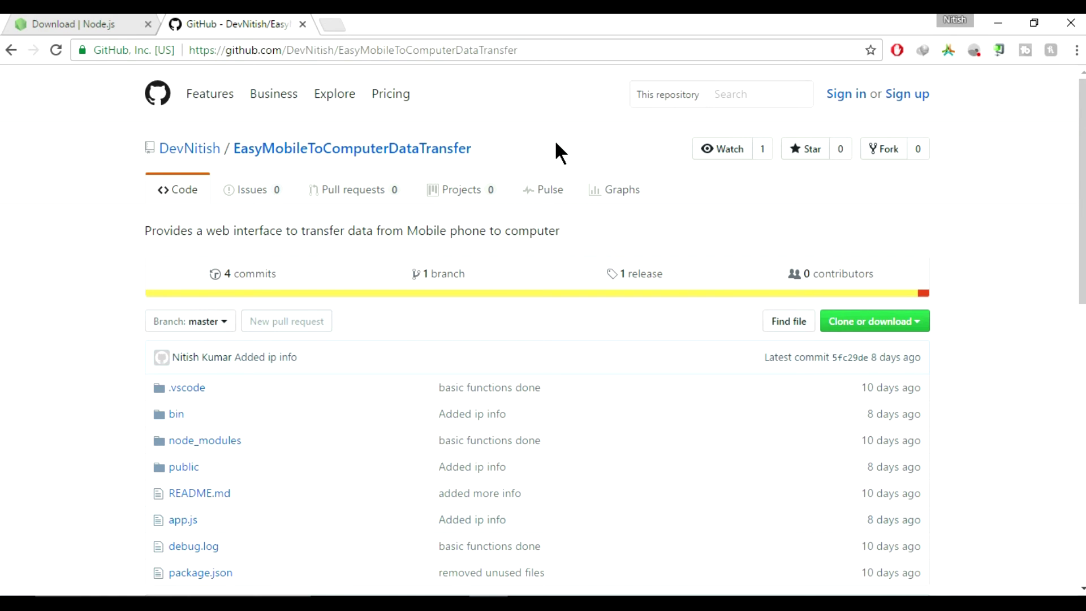
click(651, 283)
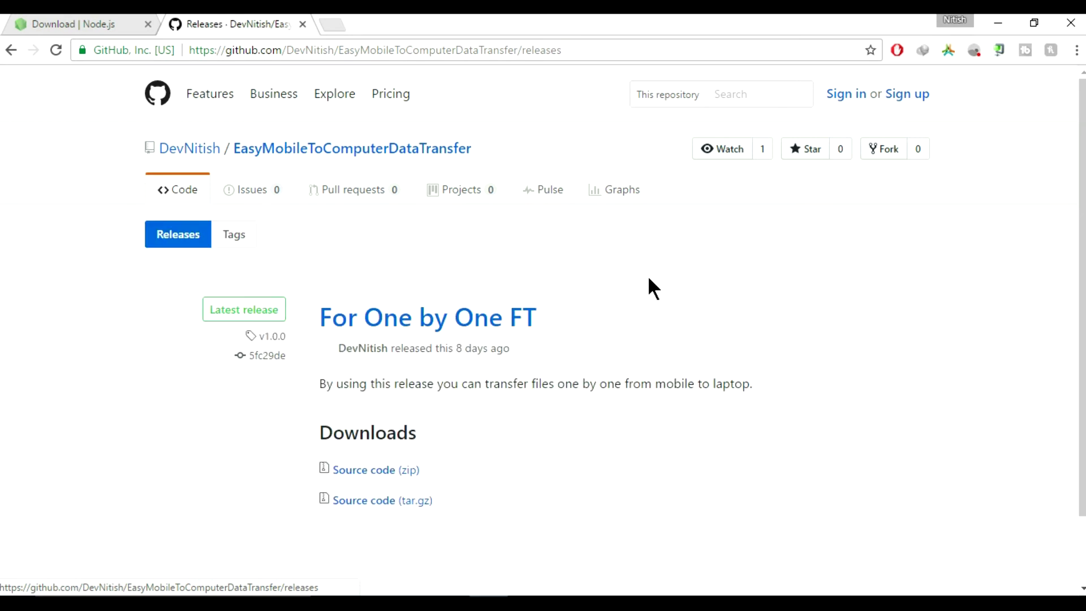
scroll(333, 357, down, 2)
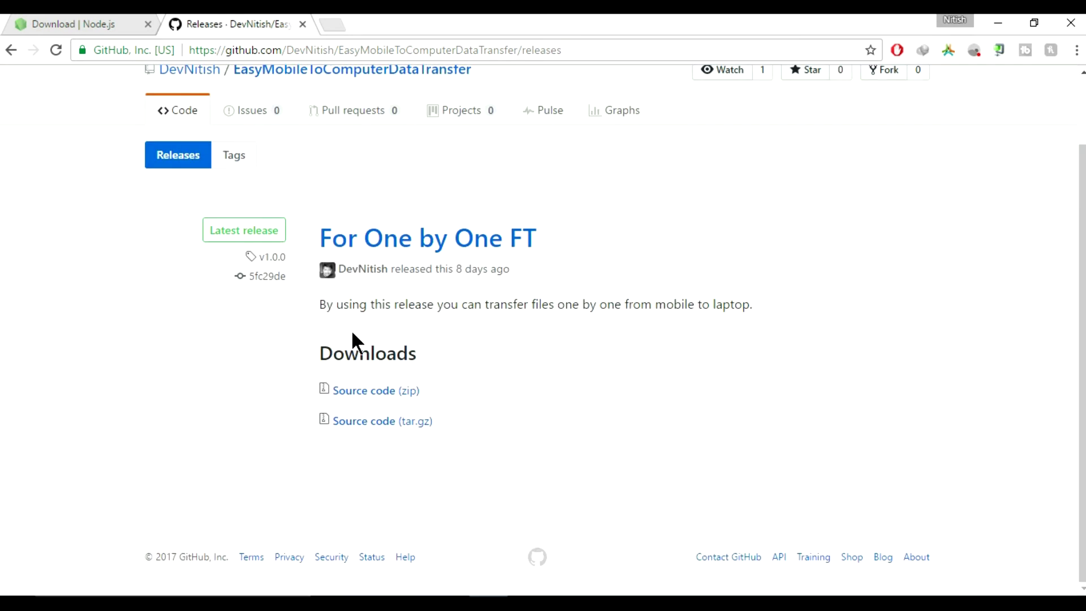
click(368, 392)
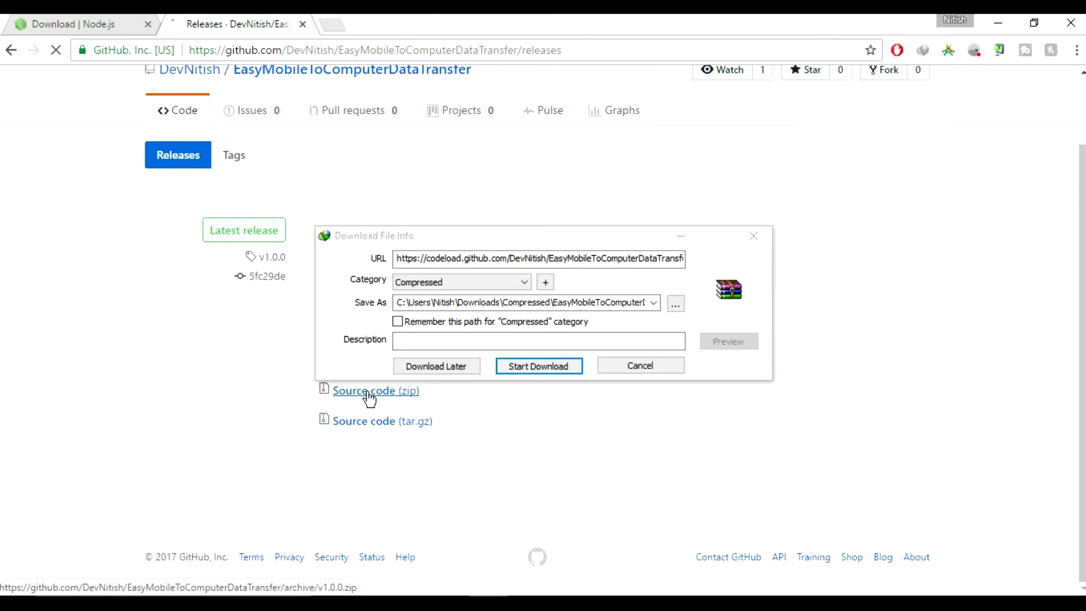
Start the 1.718 MB source zip download in IDM and go back to the releases page.
click(547, 366)
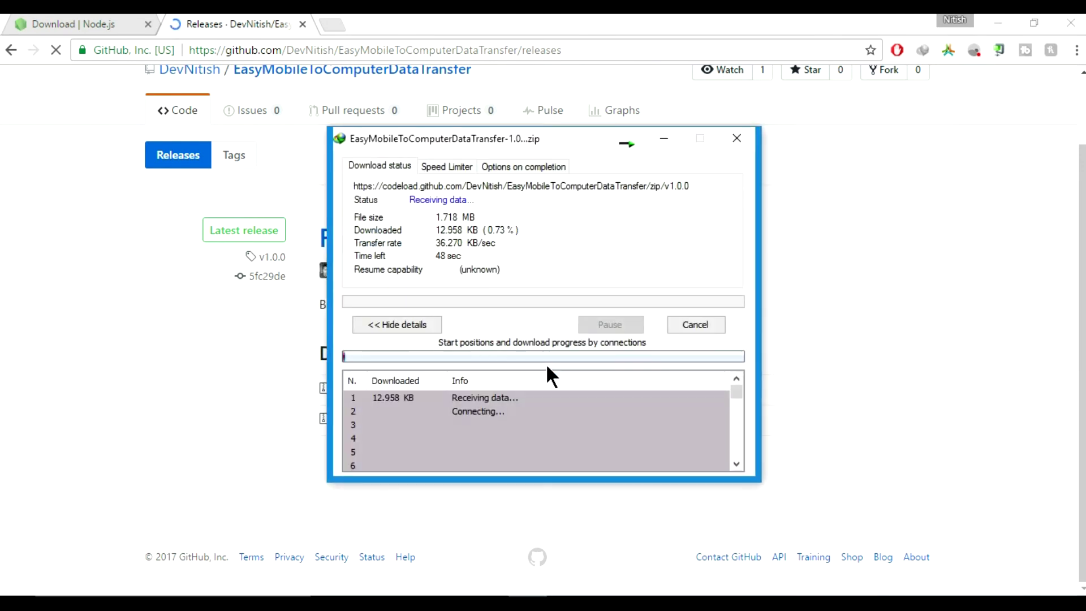
click(953, 205)
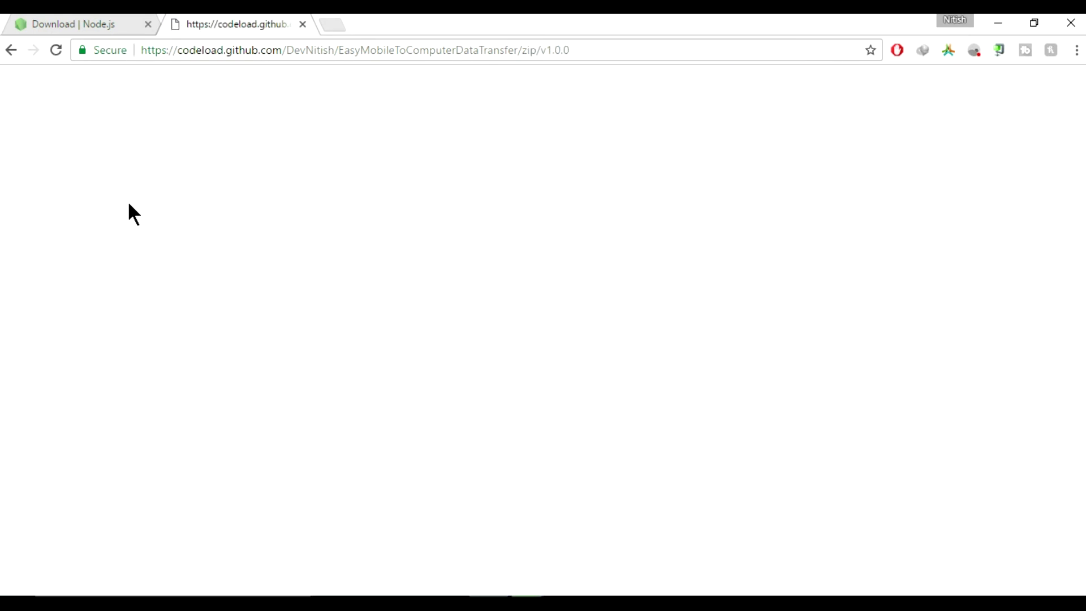
click(9, 54)
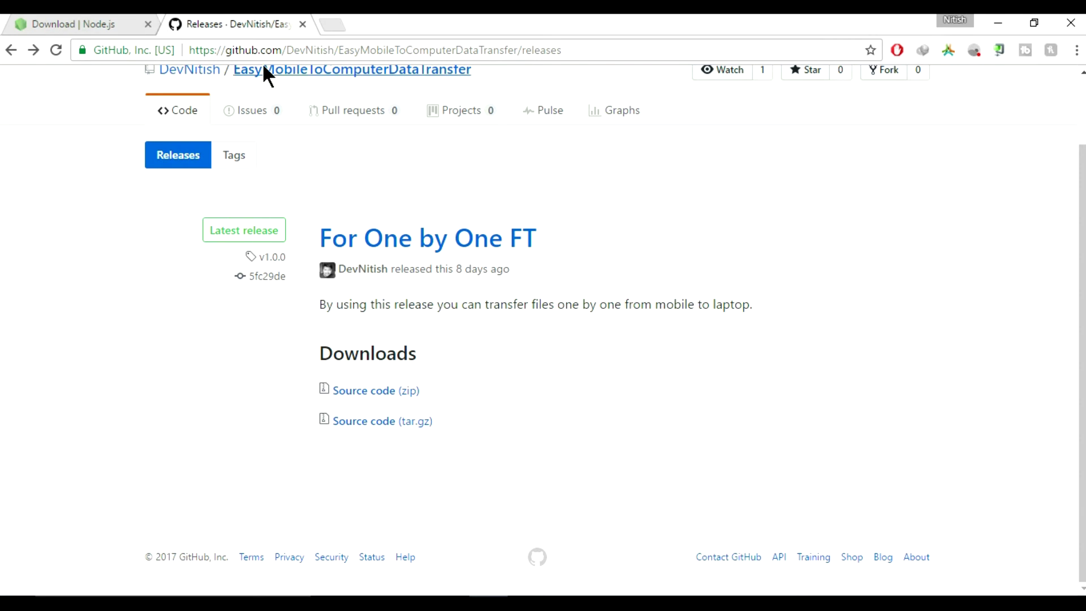
Return to the repository home page, browse its file list, and reveal the hidden tray icons.
click(284, 70)
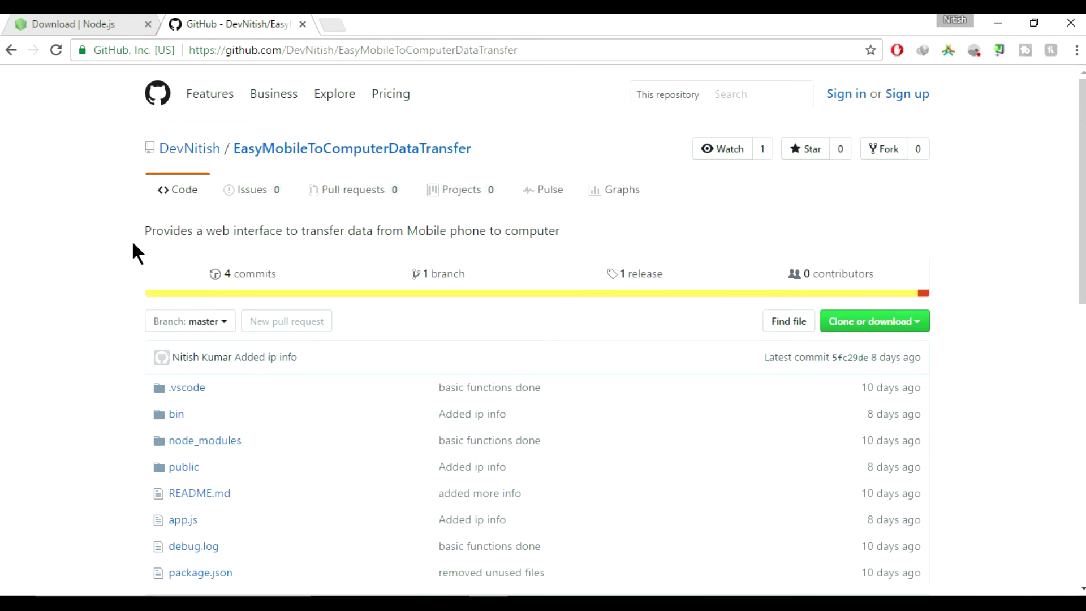
scroll(131, 239, down, 3)
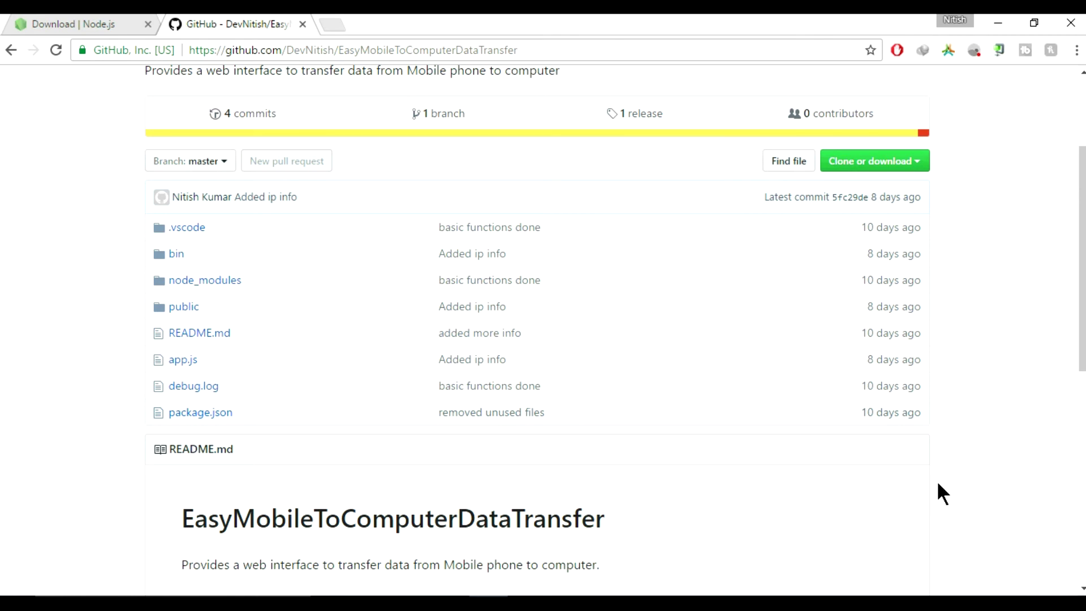
scroll(981, 385, up, 3)
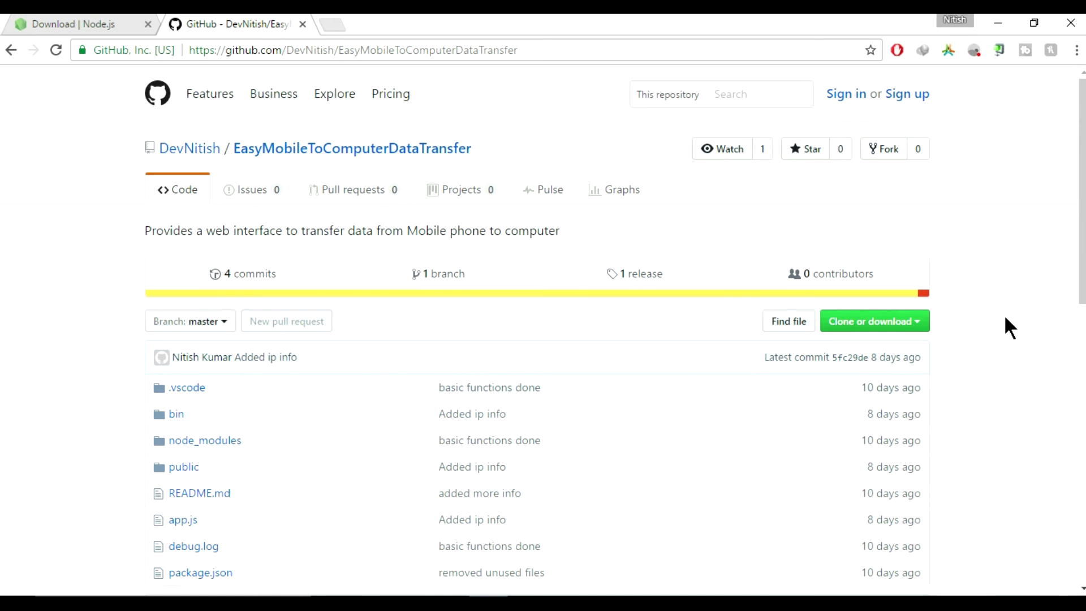
scroll(1006, 318, down, 2)
click(926, 603)
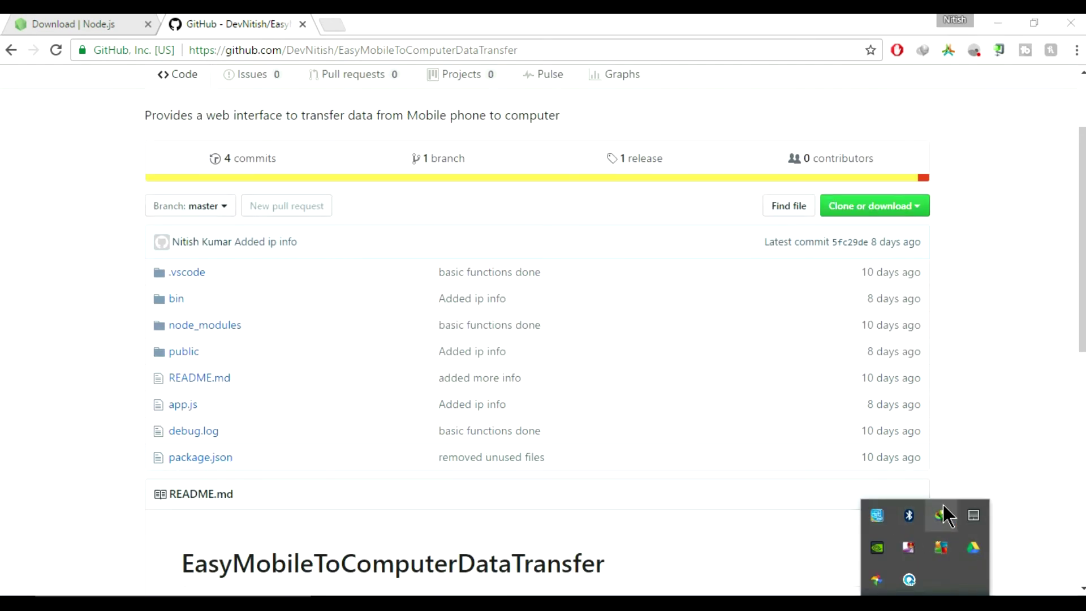
Open the folder containing the downloaded EasyMobileToComputerDataTransfer zip from Internet Download Manager.
click(941, 515)
right_click(497, 522)
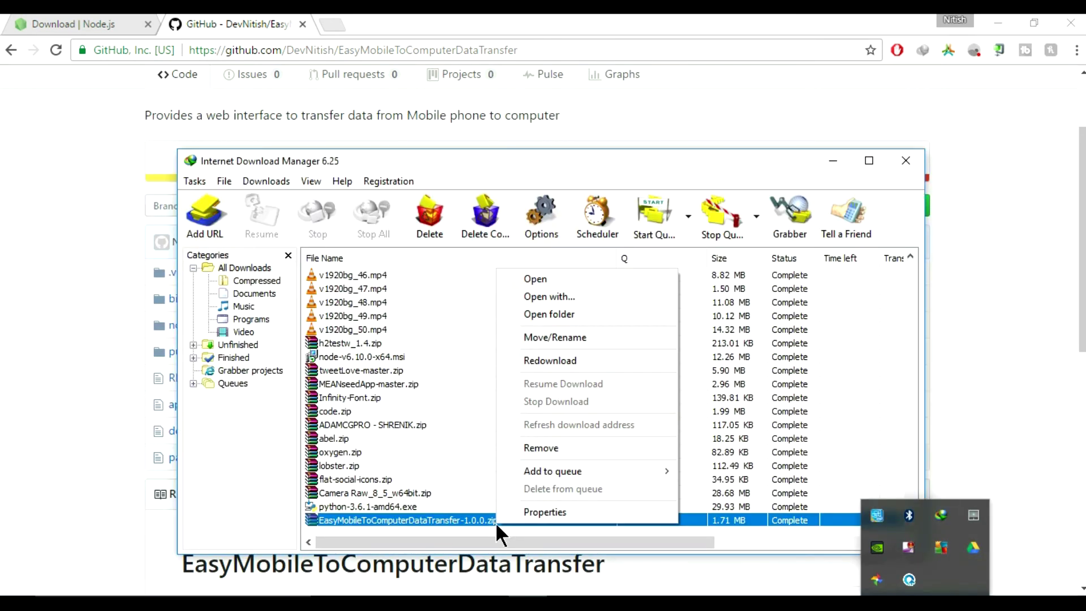
click(633, 308)
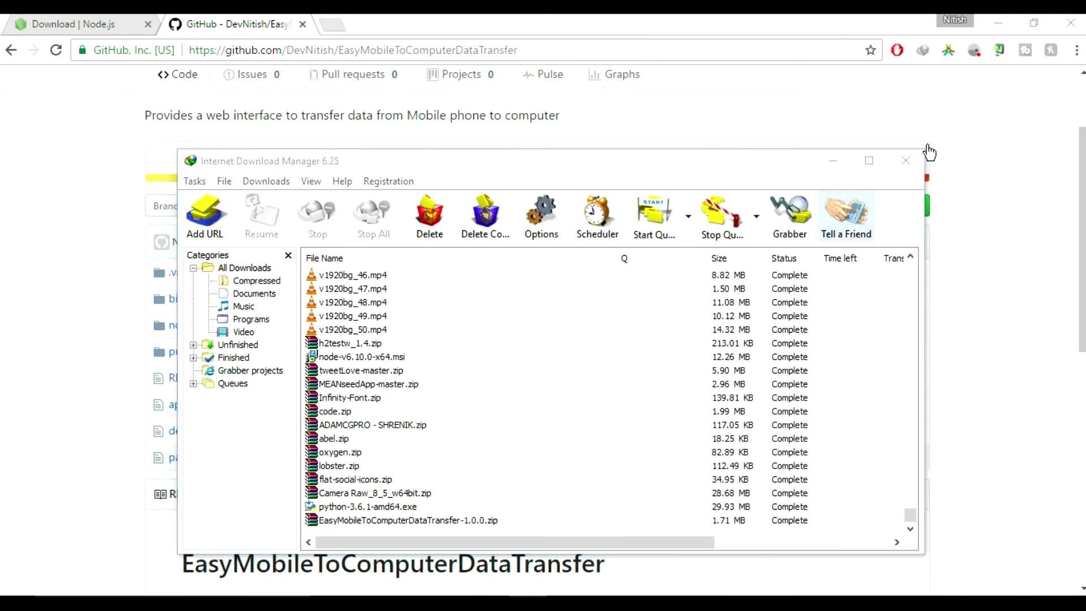
click(907, 161)
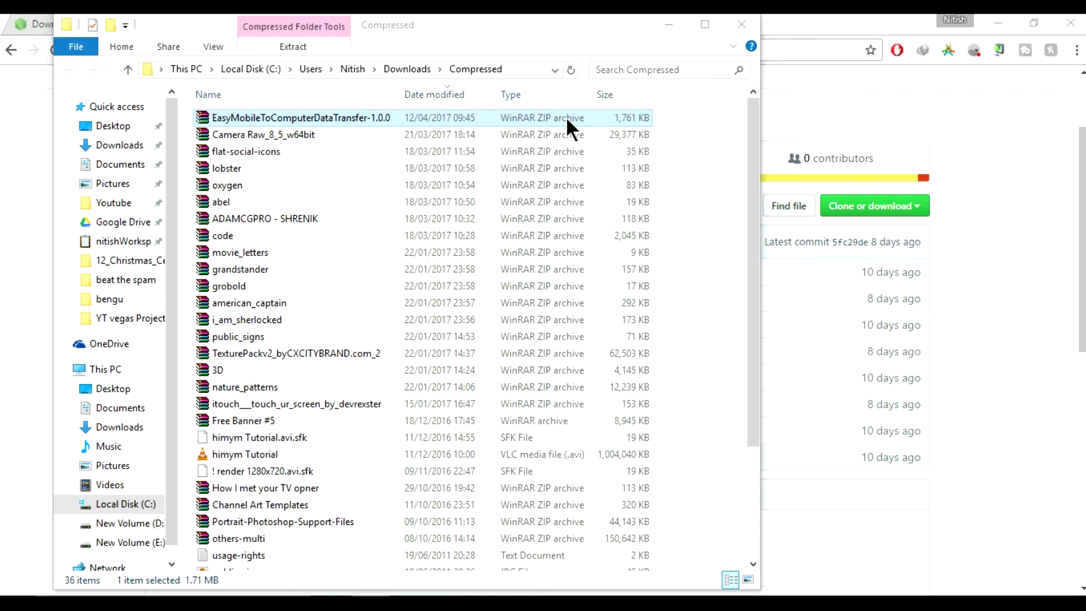
Move the zip from Downloads\Compressed to New Volume (D:).
key(ctrl+x)
click(194, 66)
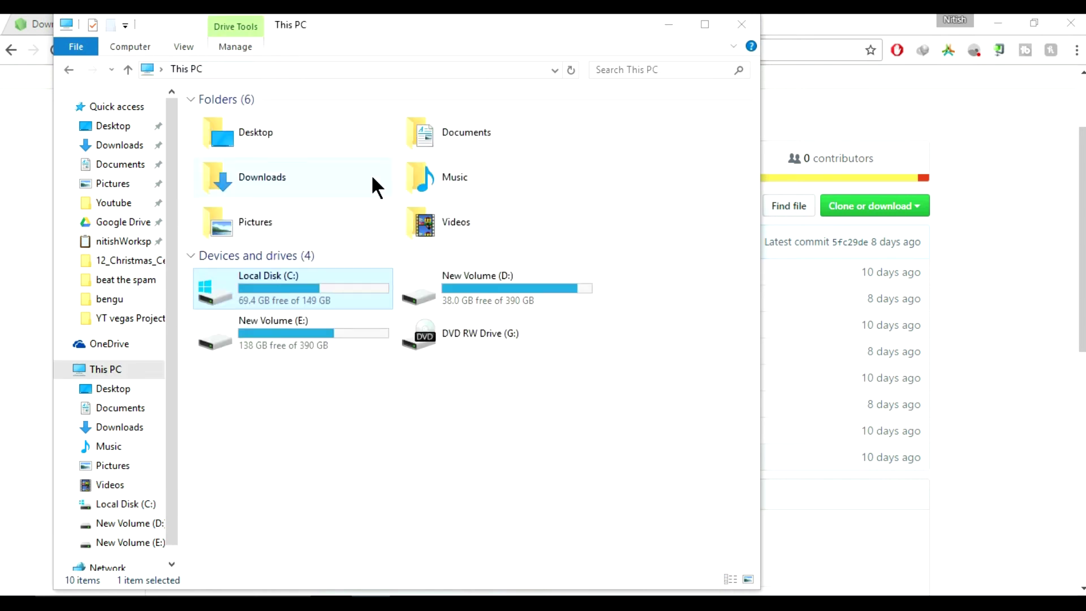
double_click(515, 270)
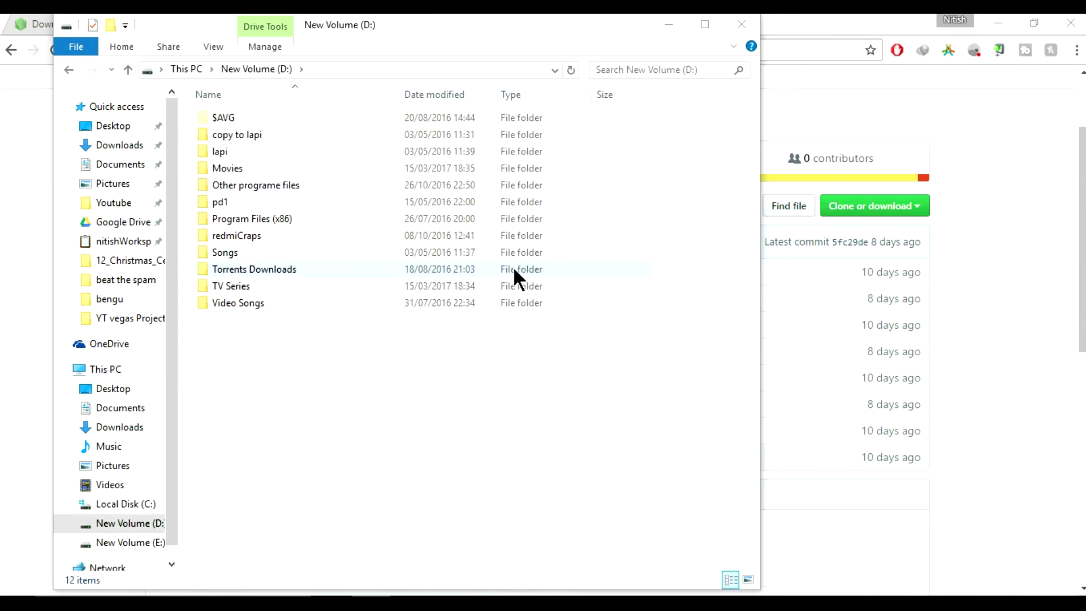
right_click(471, 388)
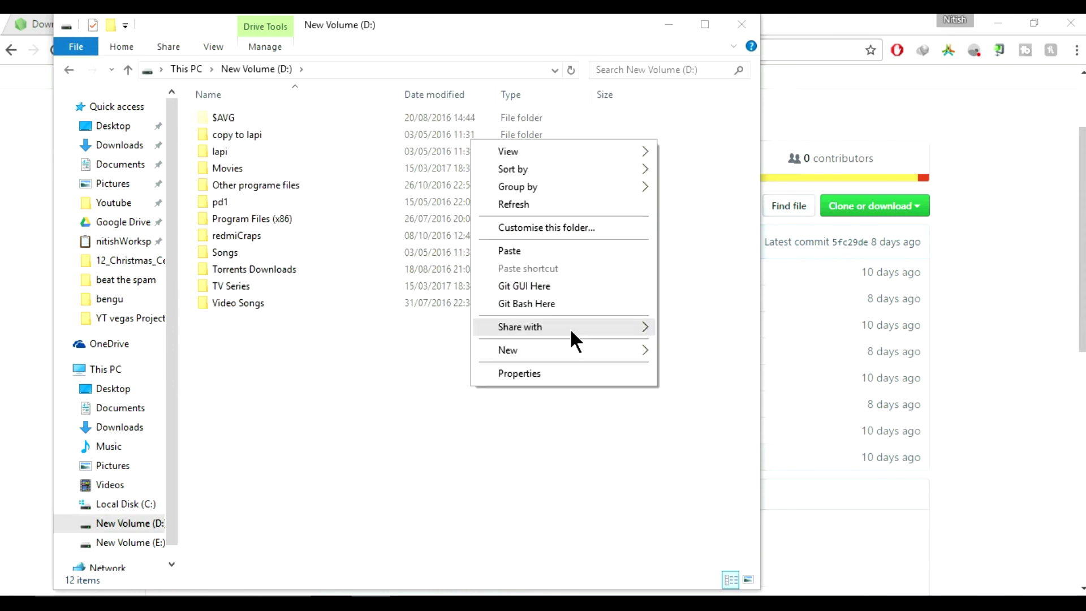
click(563, 250)
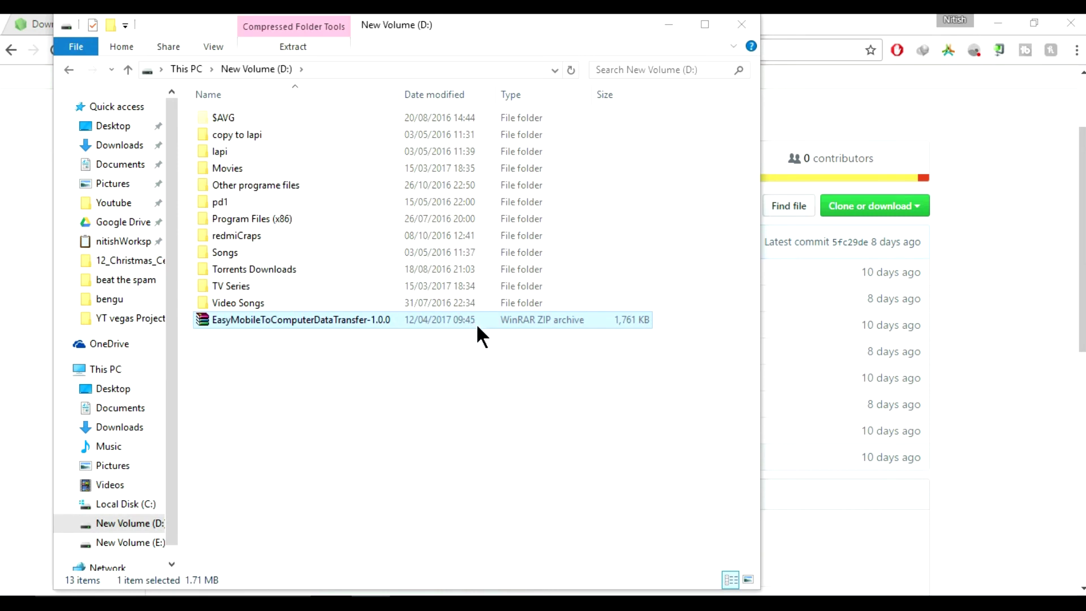
Extract the zip in D:, delete the archive, and open the maximized EasyMobileToComputerDataTransfer-1.0.0 folder.
right_click(501, 320)
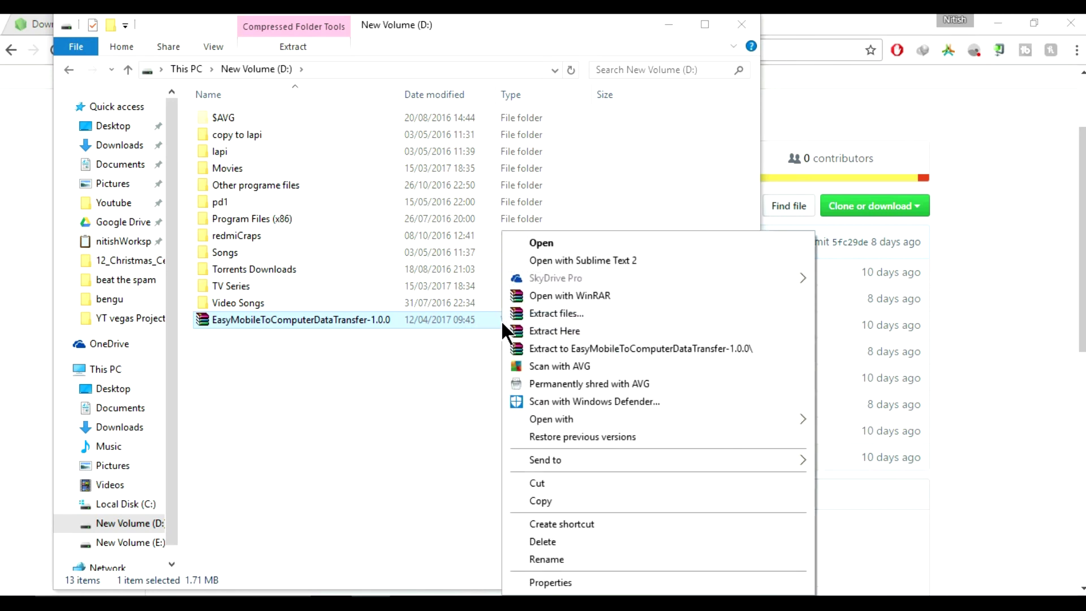
click(574, 330)
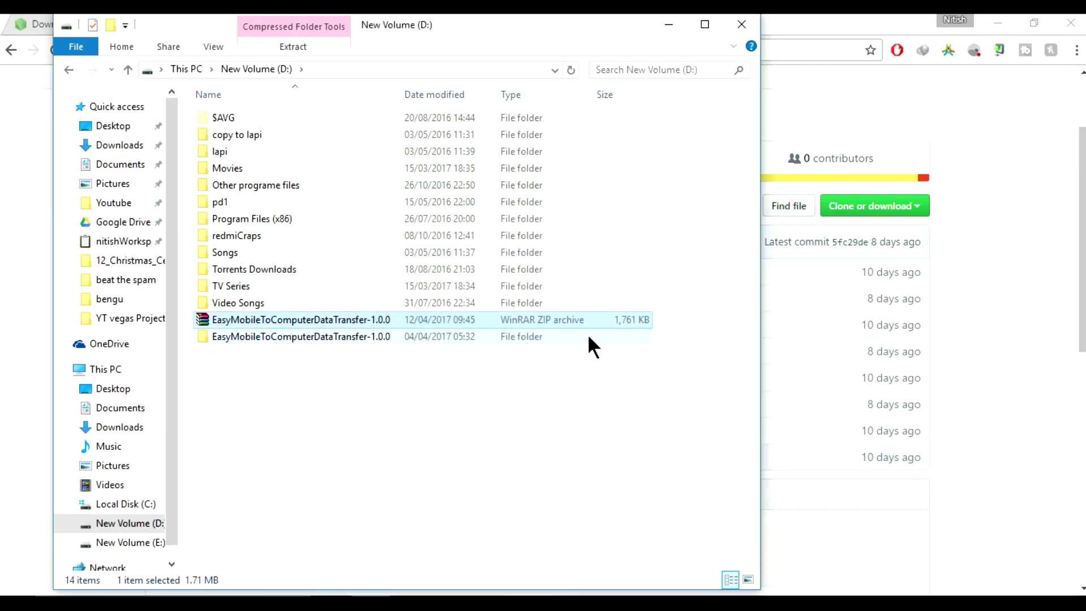
click(594, 336)
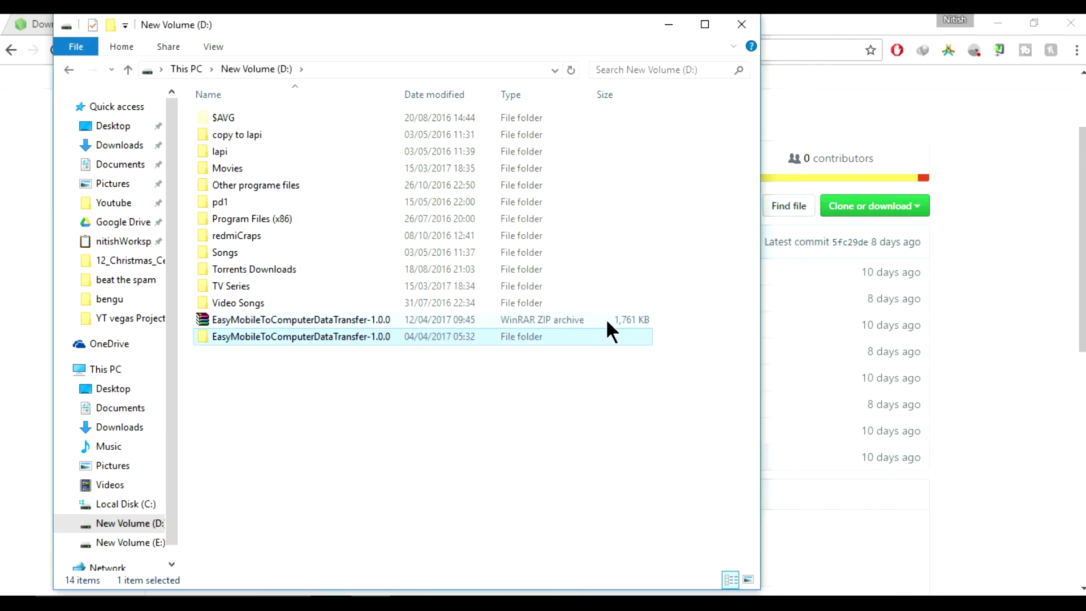
click(607, 321)
key(Delete)
double_click(608, 322)
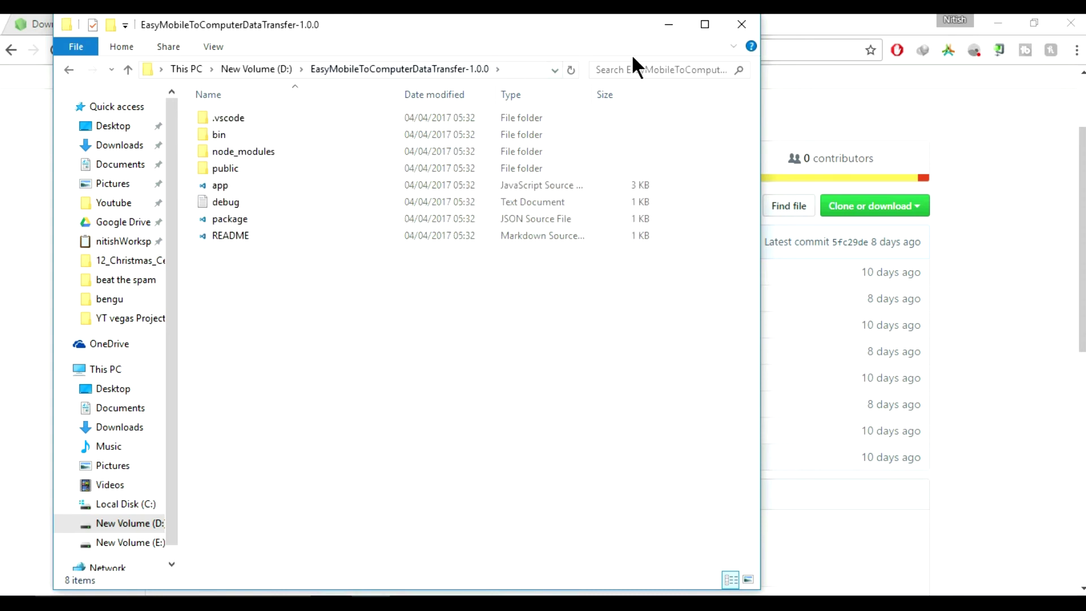
click(705, 25)
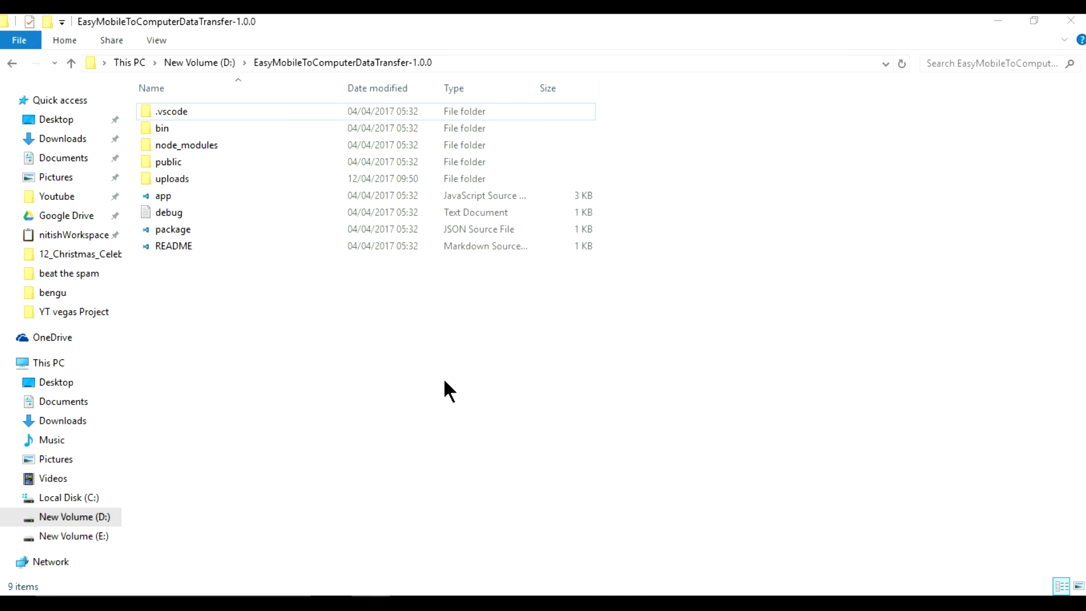
Open a command prompt at the project folder via File, close it, and bring up Start.
click(26, 36)
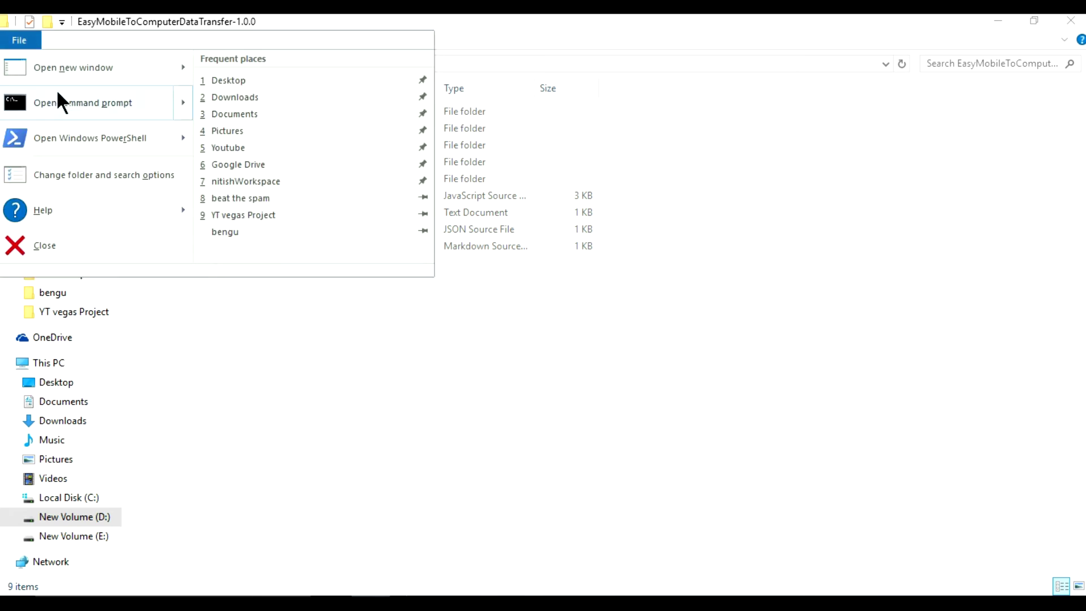
click(66, 107)
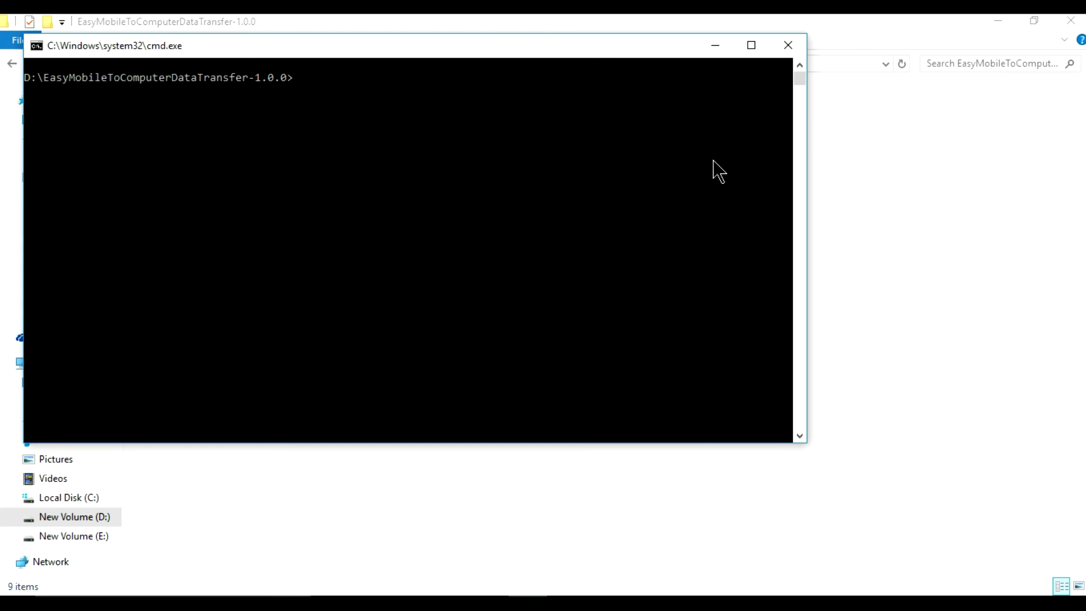
click(789, 45)
key(super)
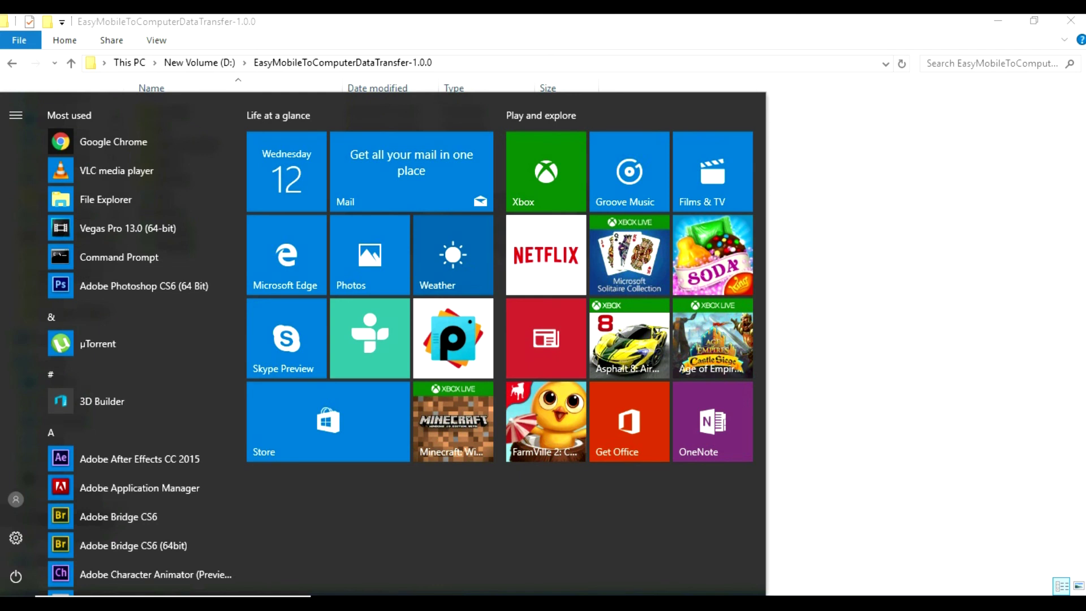
Launch a new Command Prompt and move its window toward the right of the screen.
text(cmd)
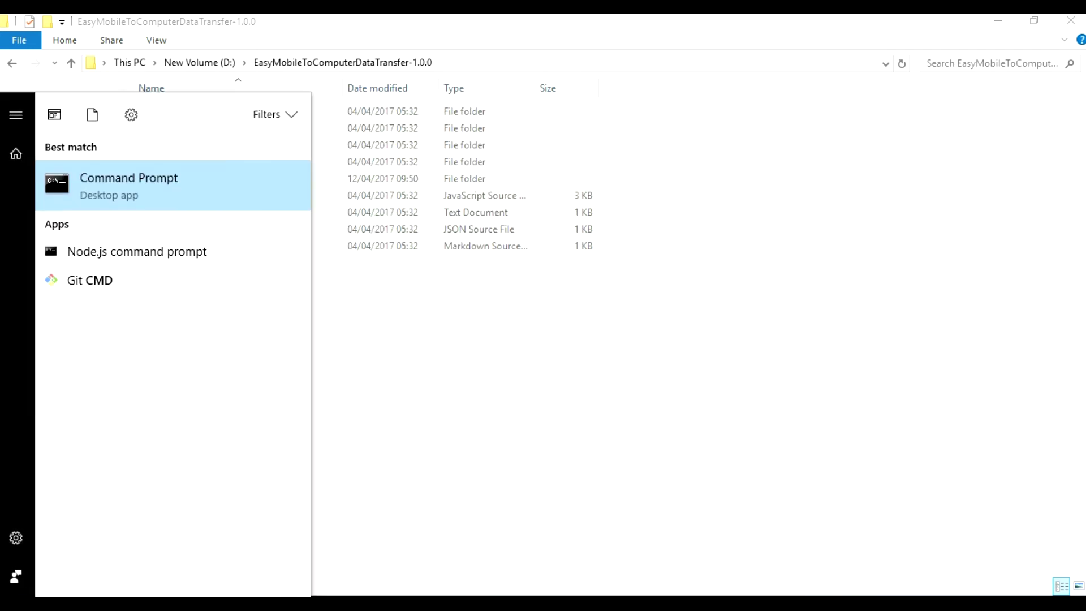
key(Return)
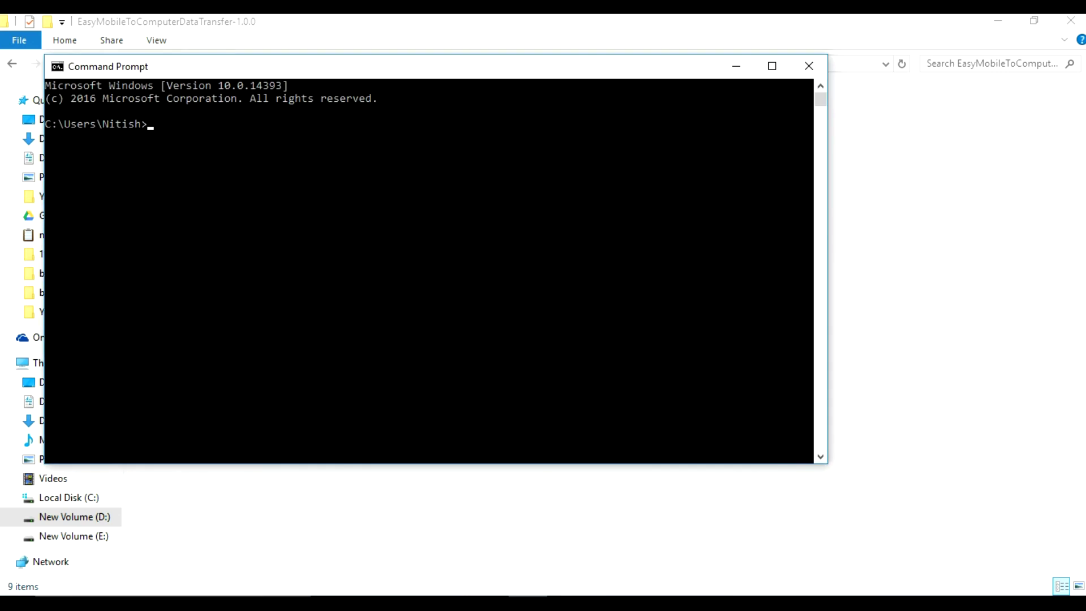
drag(670, 71, 1061, 72)
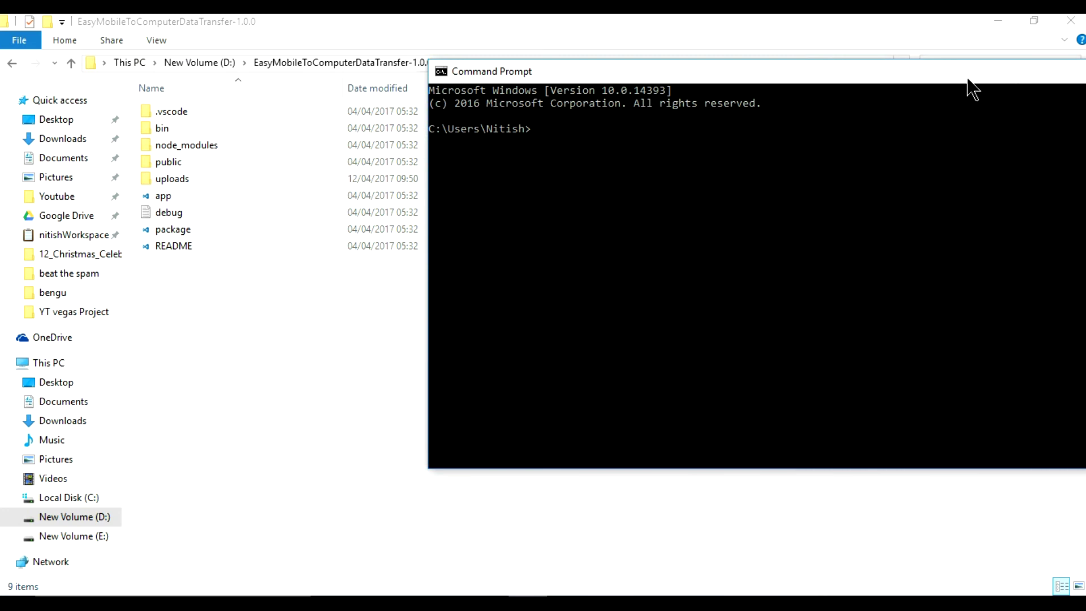
drag(961, 73, 1050, 77)
click(974, 131)
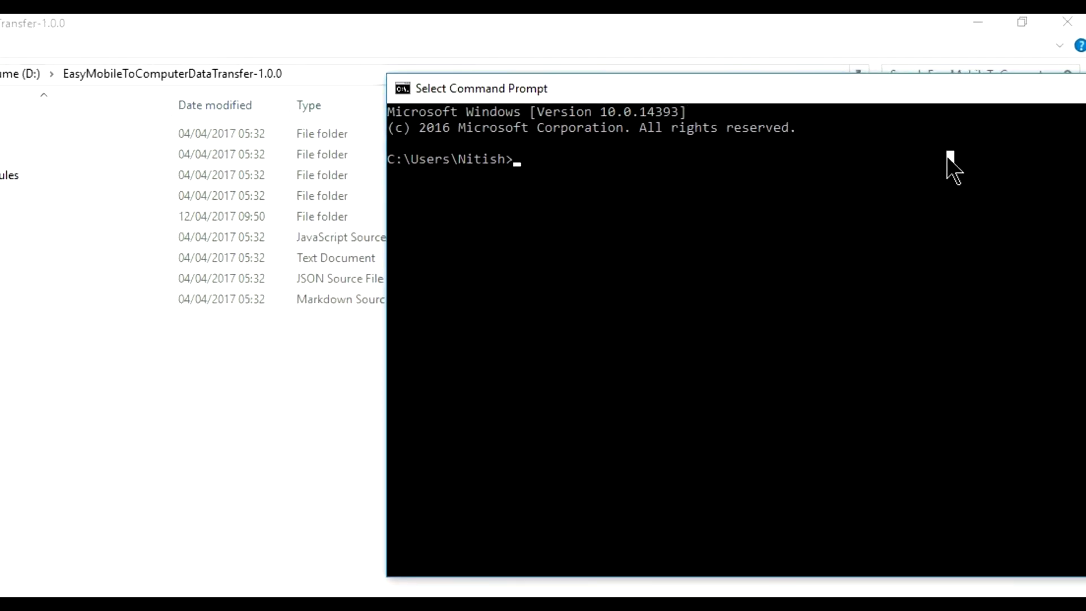
Switch to D:, cd into EasyMobileToComputerDataTransfer-1.0.0, and run npm start.
text(d:)
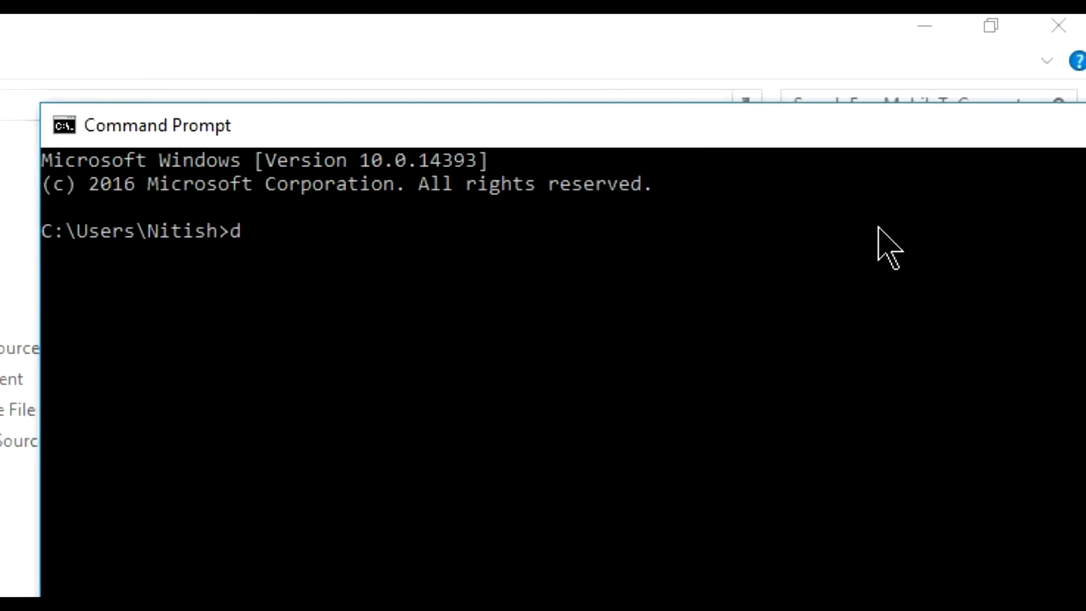
key(Return)
text(cd)
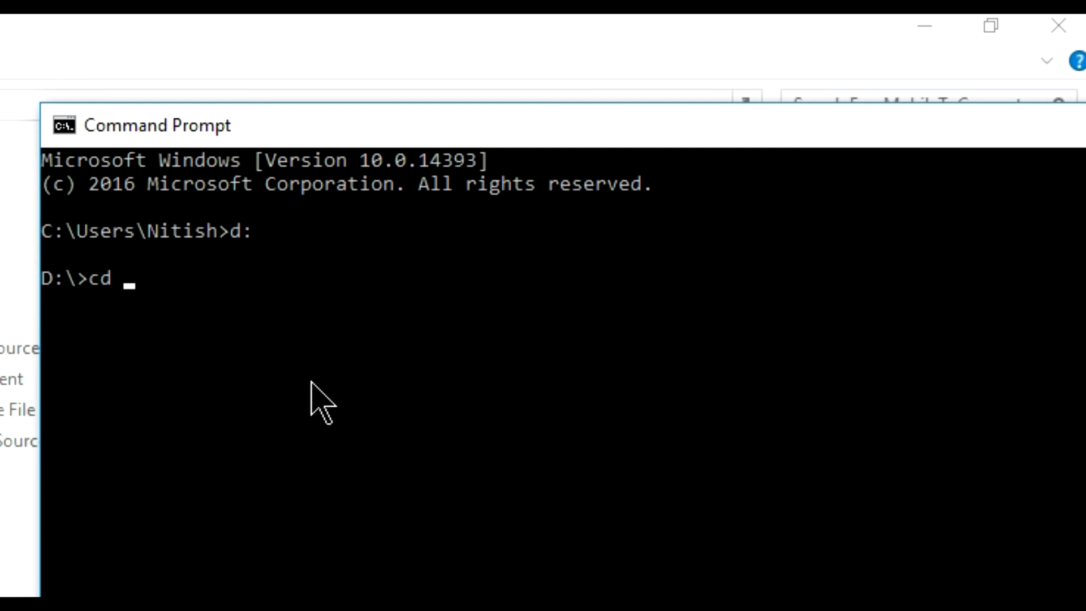
text(easy)
key(Tab)
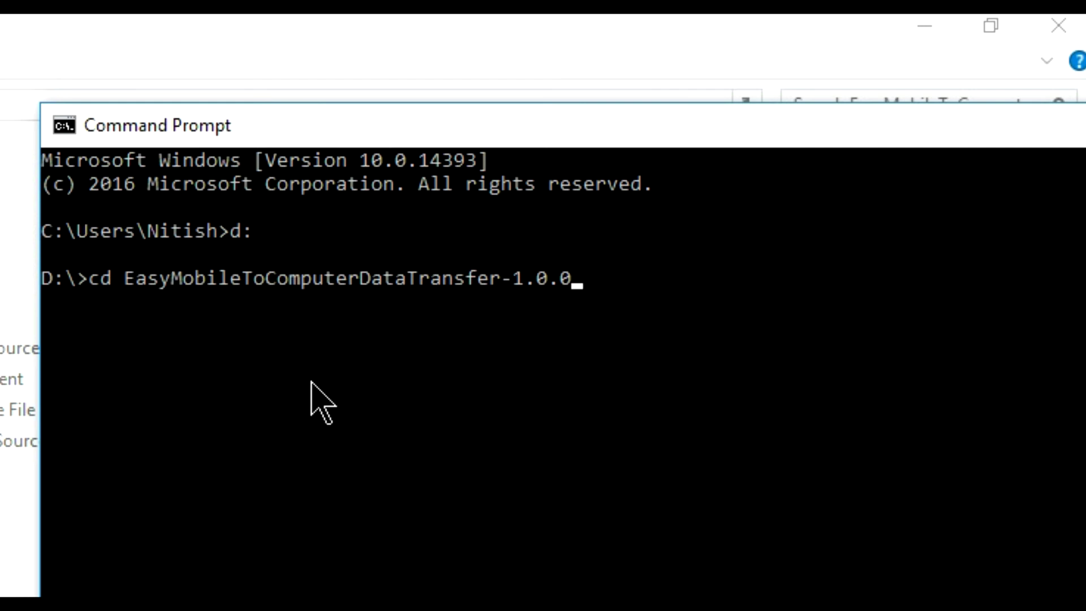
key(Return)
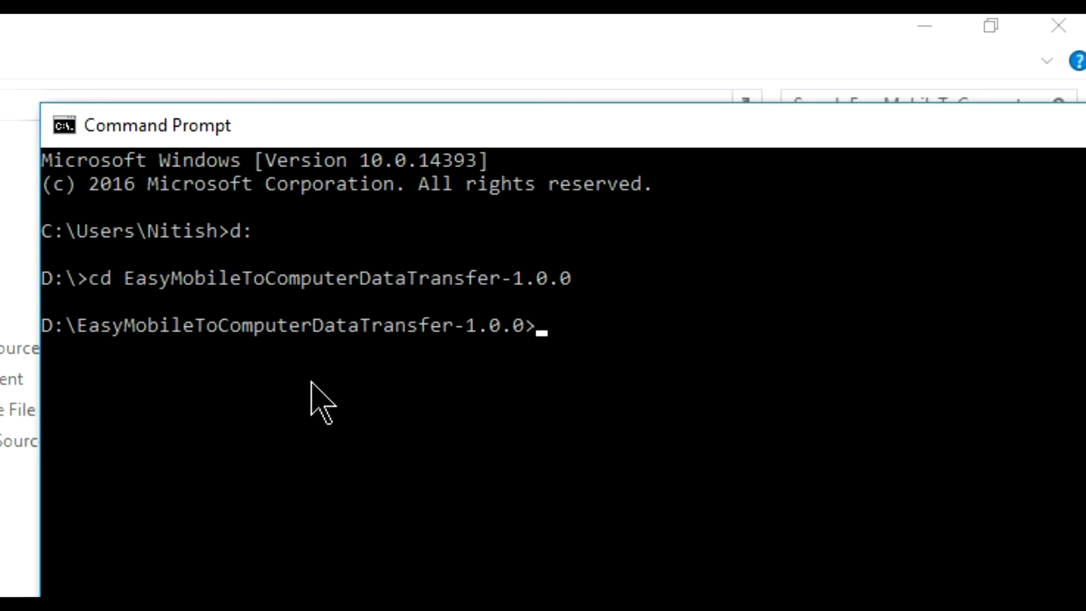
text(npm start)
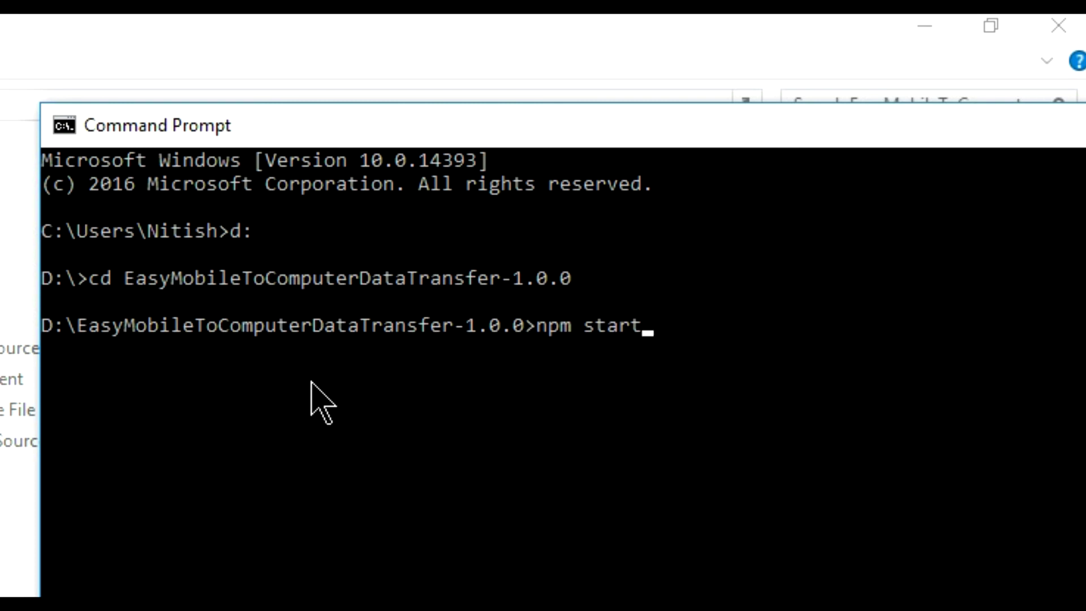
key(Return)
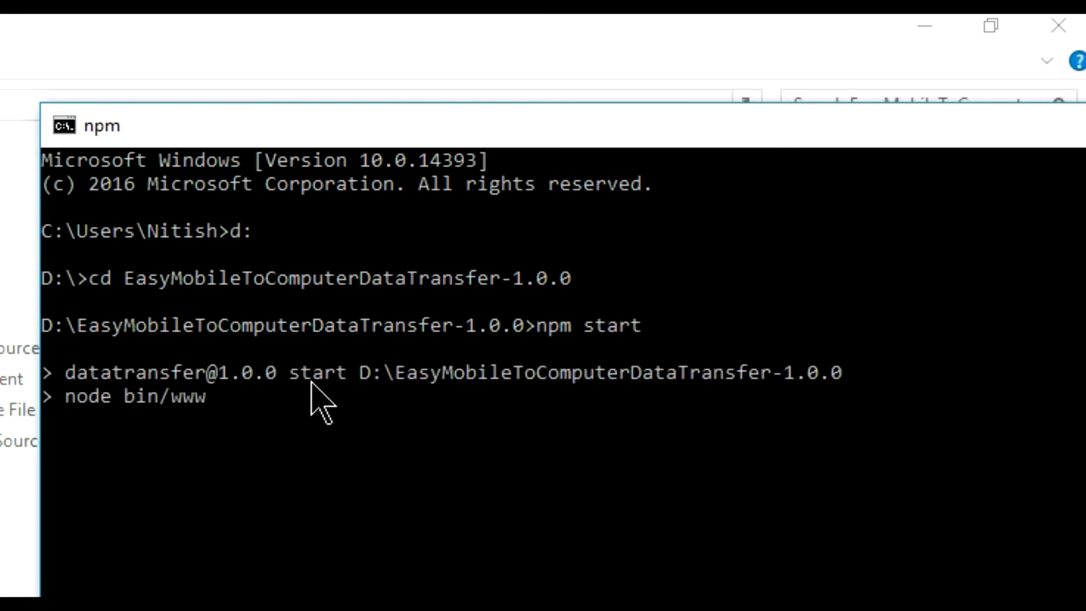